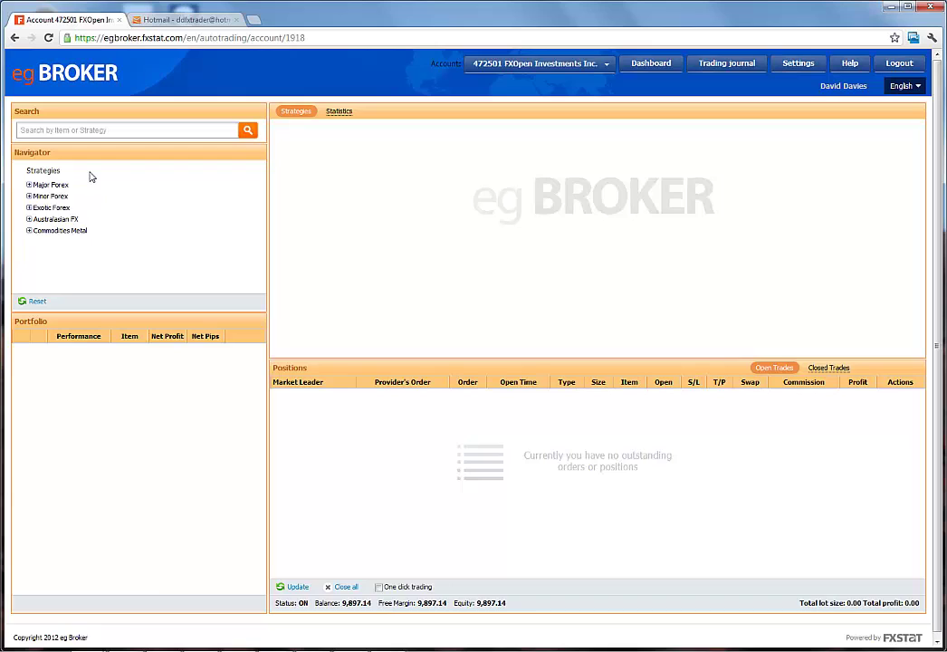
Filter the strategy navigator by 'eur' to list the EUR currency pairs
click(133, 132)
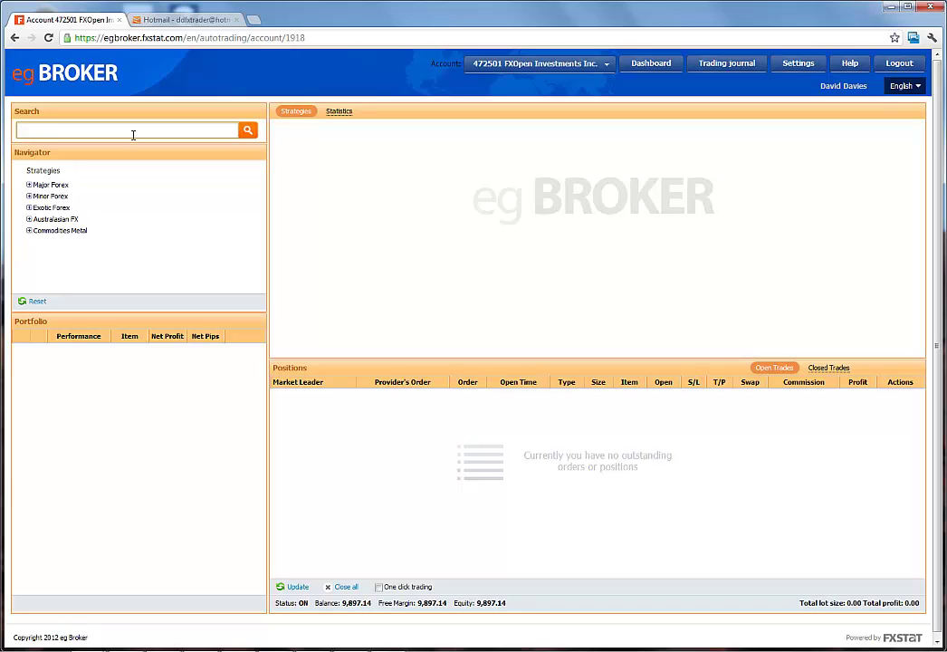
text(eur)
key(Return)
scroll(153, 214, down, 3)
scroll(152, 214, up, 3)
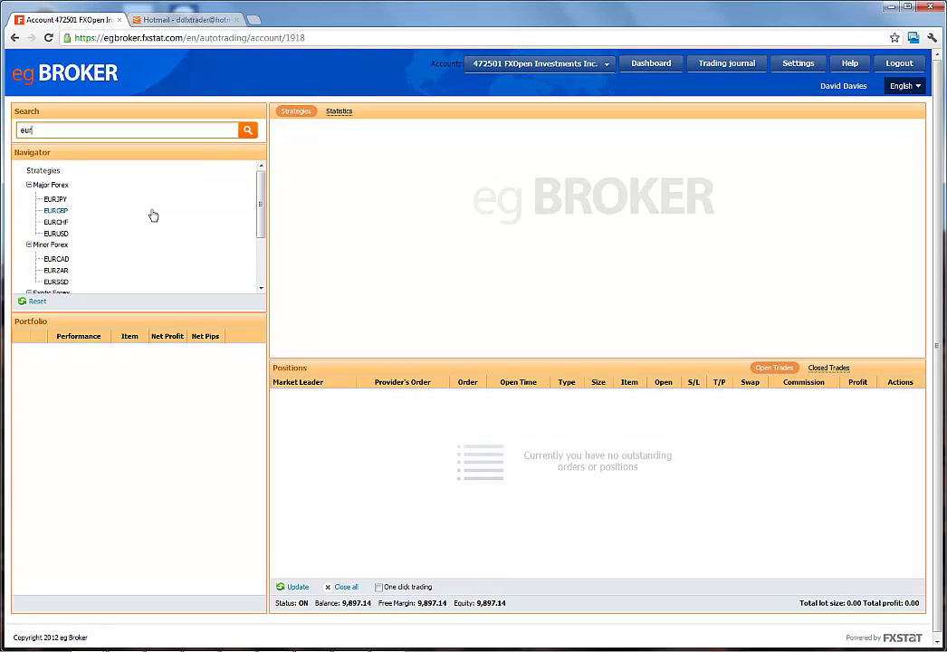
scroll(152, 213, down, 3)
scroll(152, 213, up, 3)
key(Return)
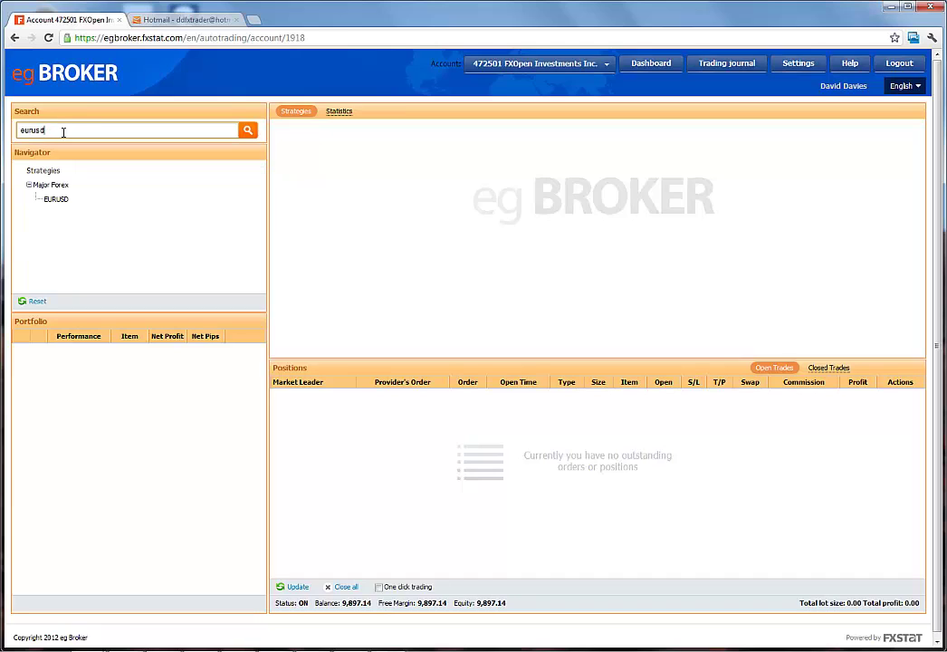
Change the navigator search to USD pairs, then clear the search
key(BackSpace)
text(usd)
key(Return)
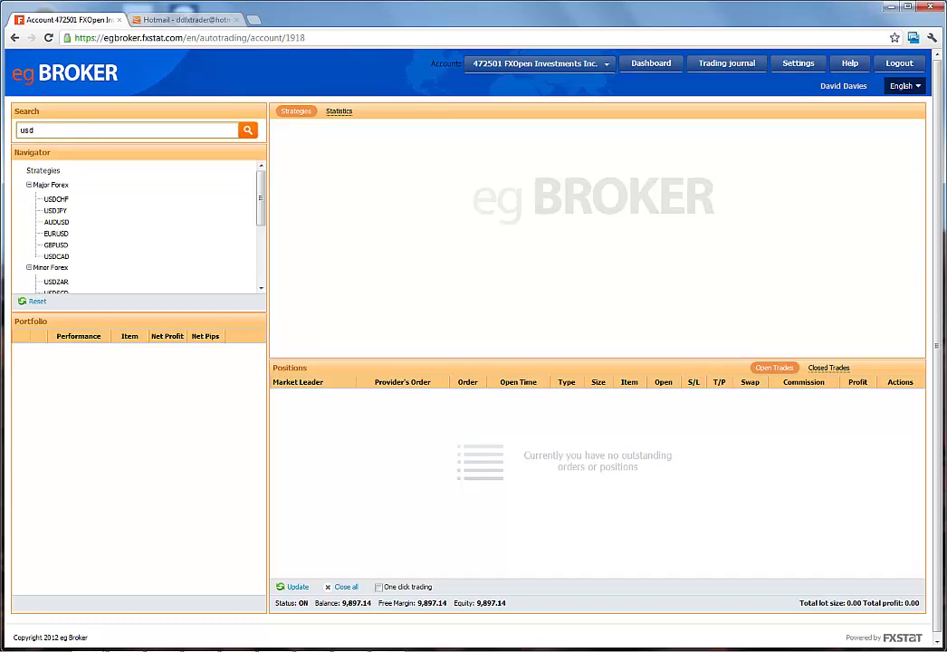
scroll(169, 219, down, 3)
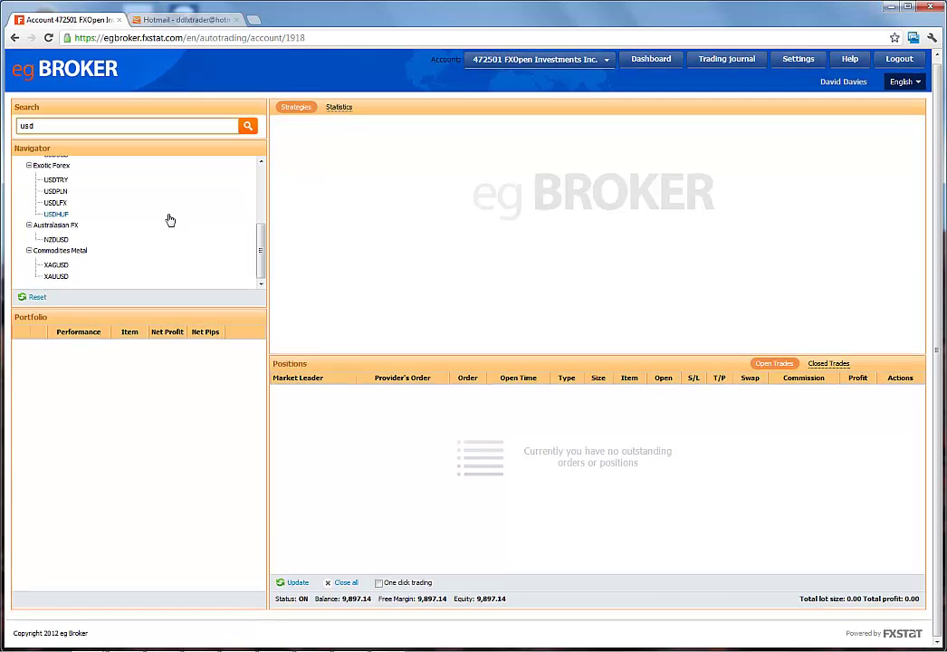
scroll(170, 220, up, 4)
click(37, 303)
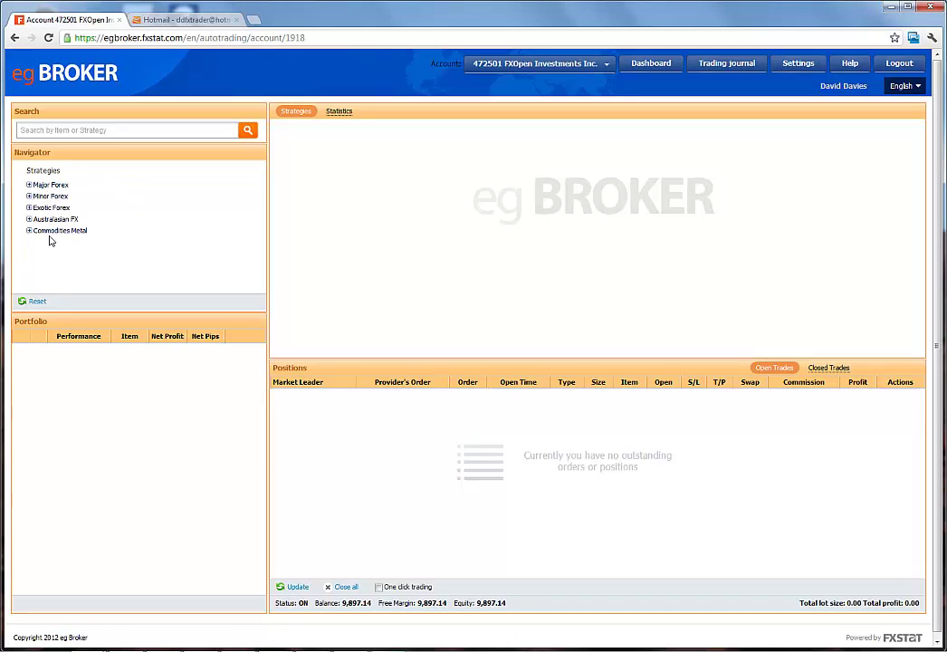
Toggle the Major and Minor Forex groups, ending with only Major Forex expanded
click(29, 184)
scroll(40, 213, down, 2)
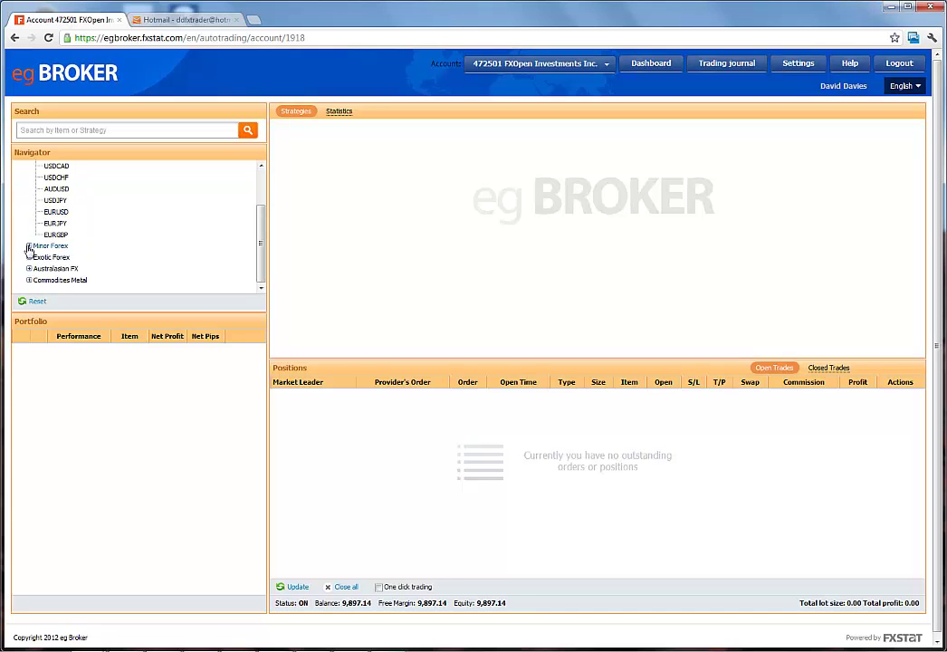
click(29, 247)
scroll(40, 208, down, 5)
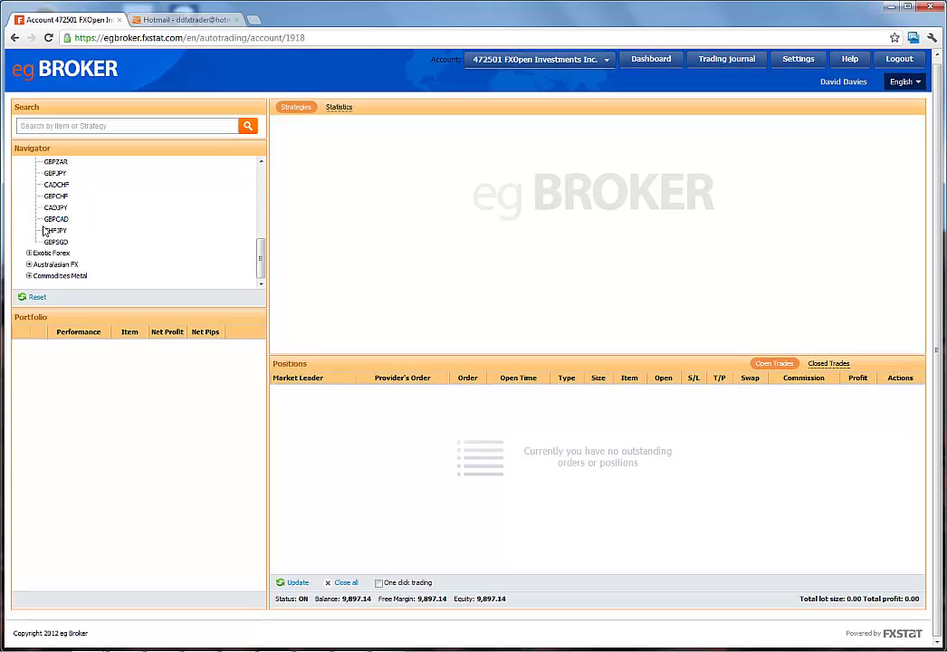
scroll(50, 213, up, 7)
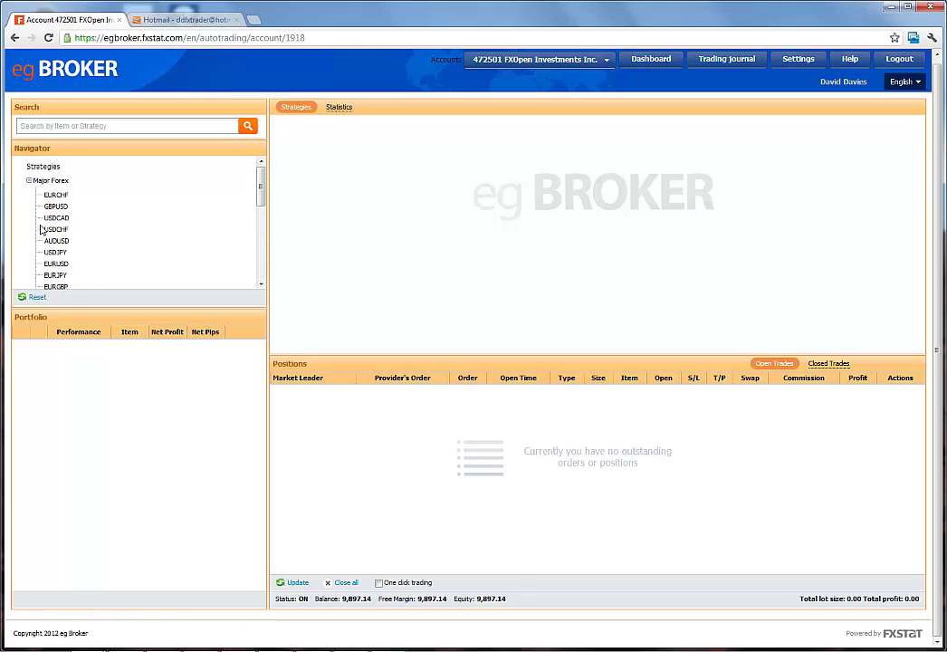
click(29, 181)
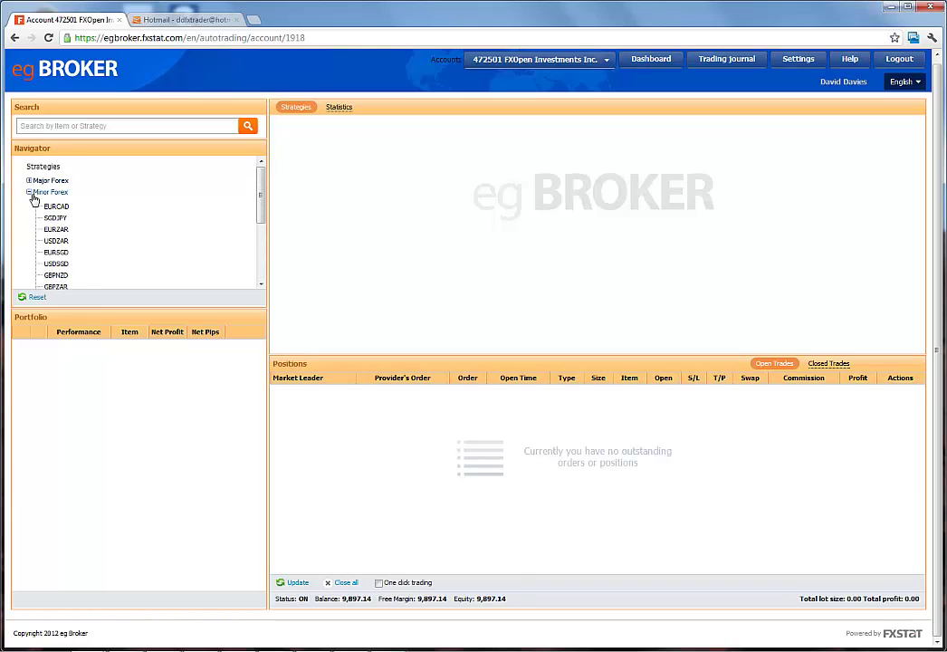
click(29, 192)
scroll(33, 199, up, 1)
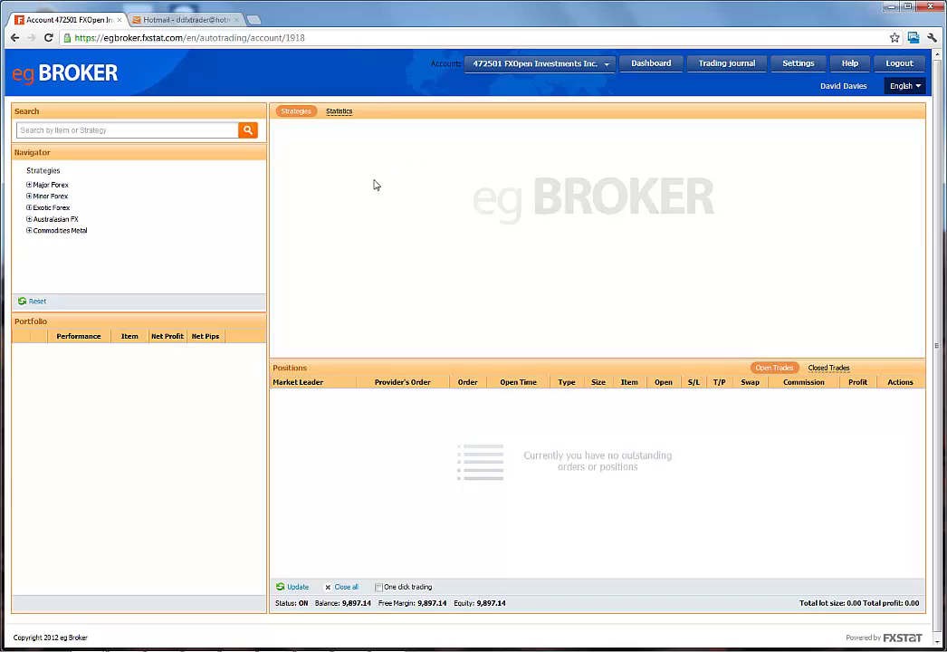
click(30, 195)
click(29, 196)
click(28, 185)
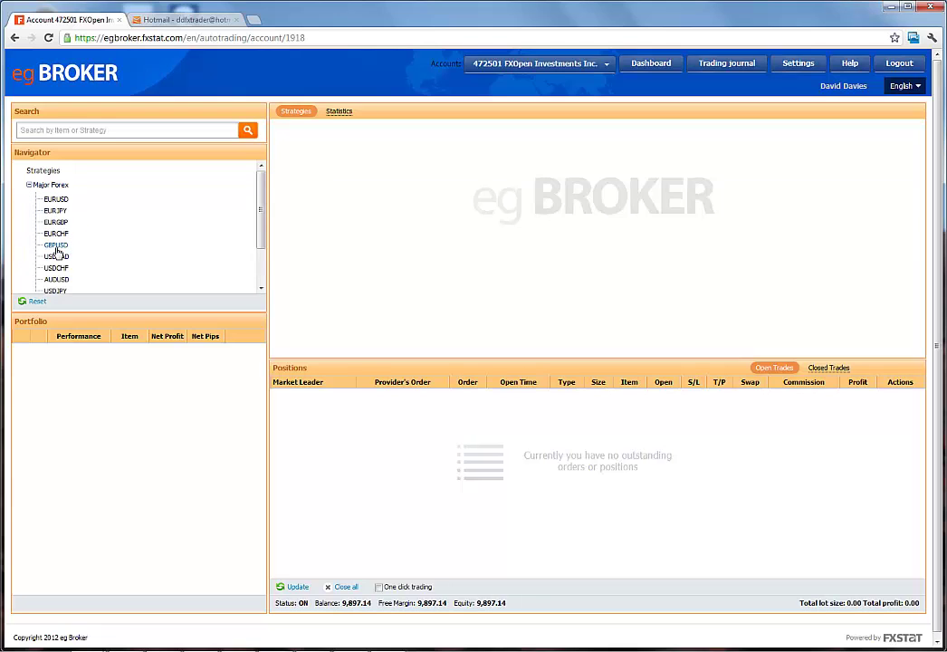
Select GBPUSD under Major Forex to list its strategies ranked by net pips
click(56, 245)
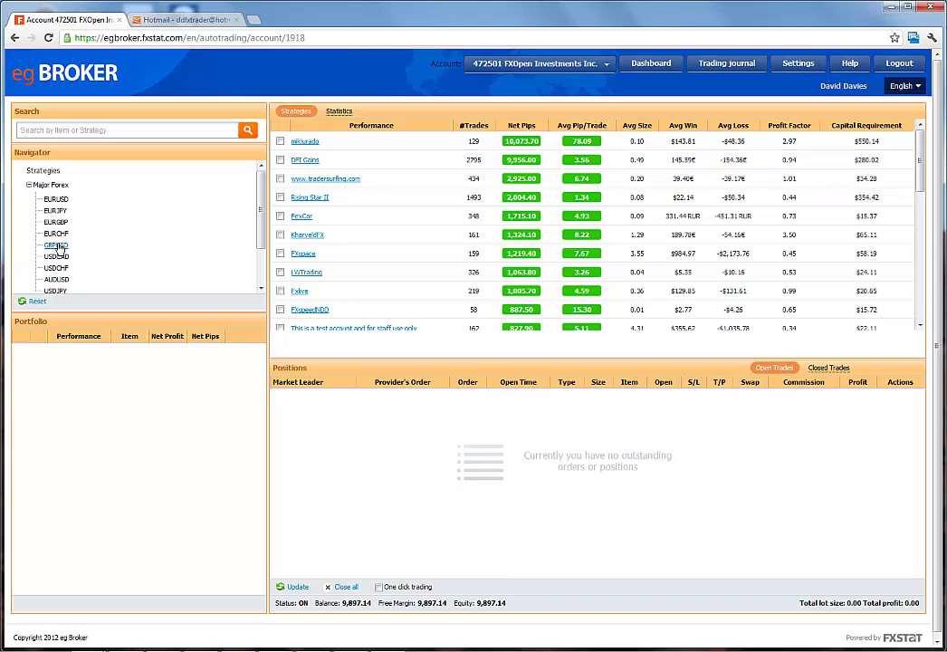
click(56, 246)
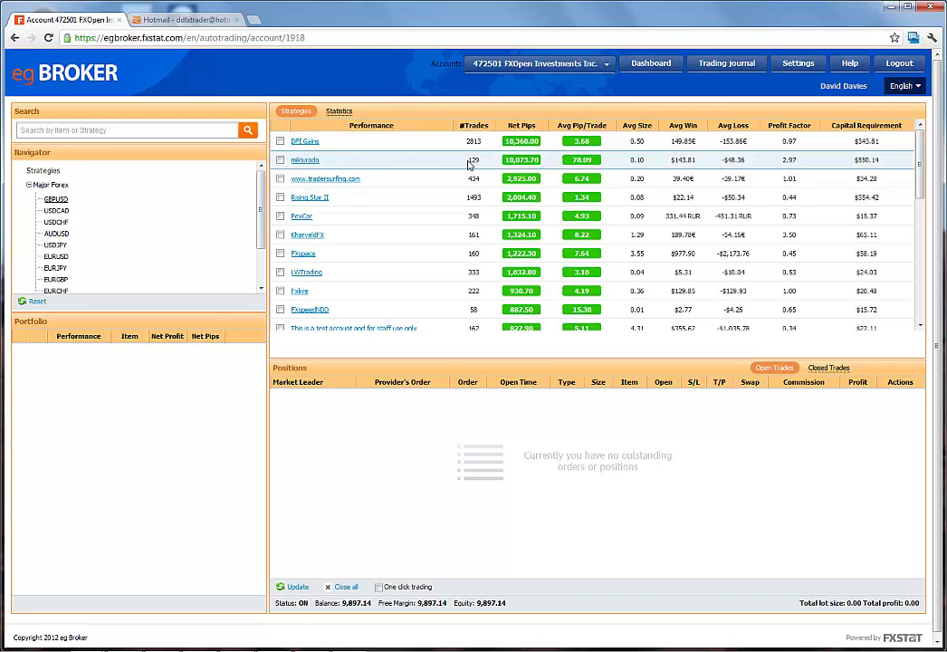
click(56, 200)
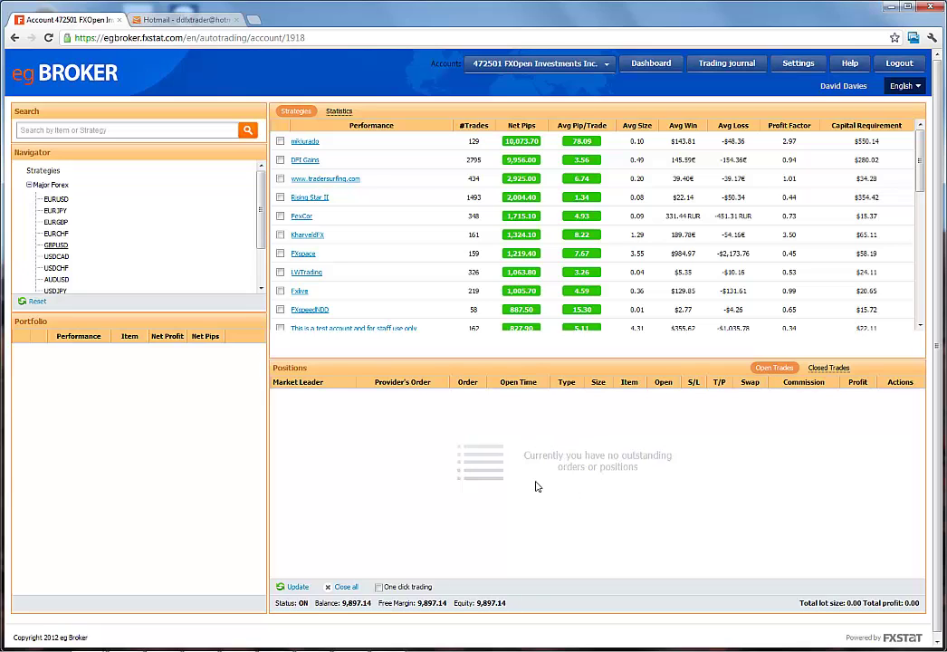
Switch Positions to closed trades and bring up the Update orders dialog
click(829, 369)
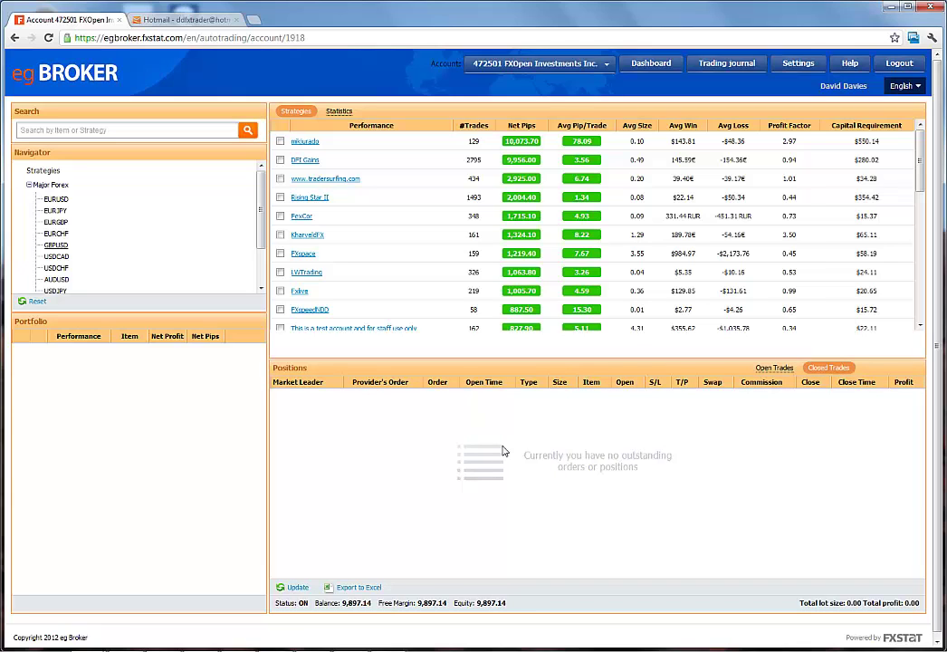
click(298, 587)
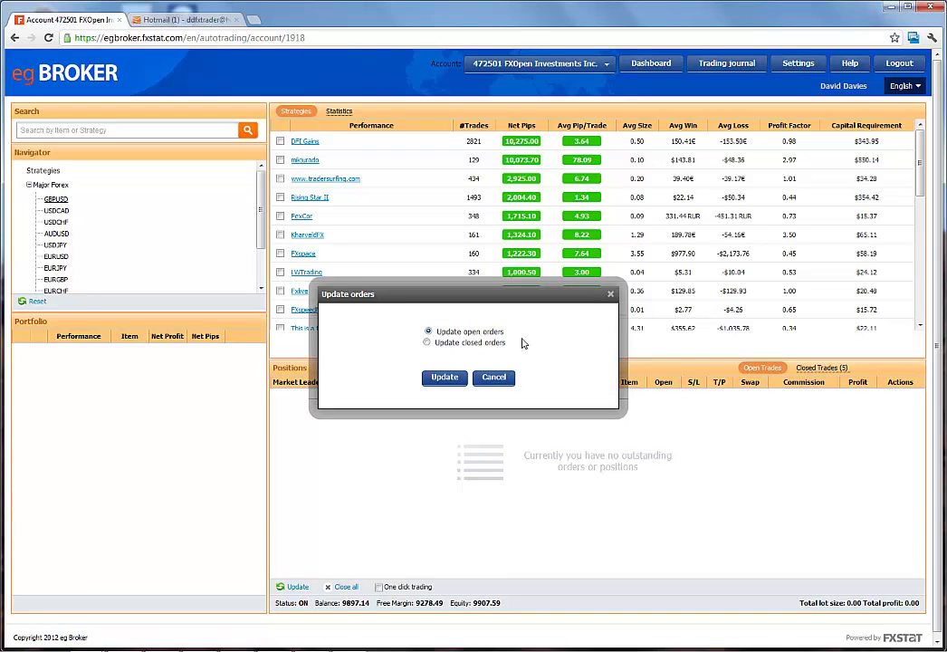
Cancel the Update orders, Close all and One click trading prompts, leaving one-click trading off
click(491, 379)
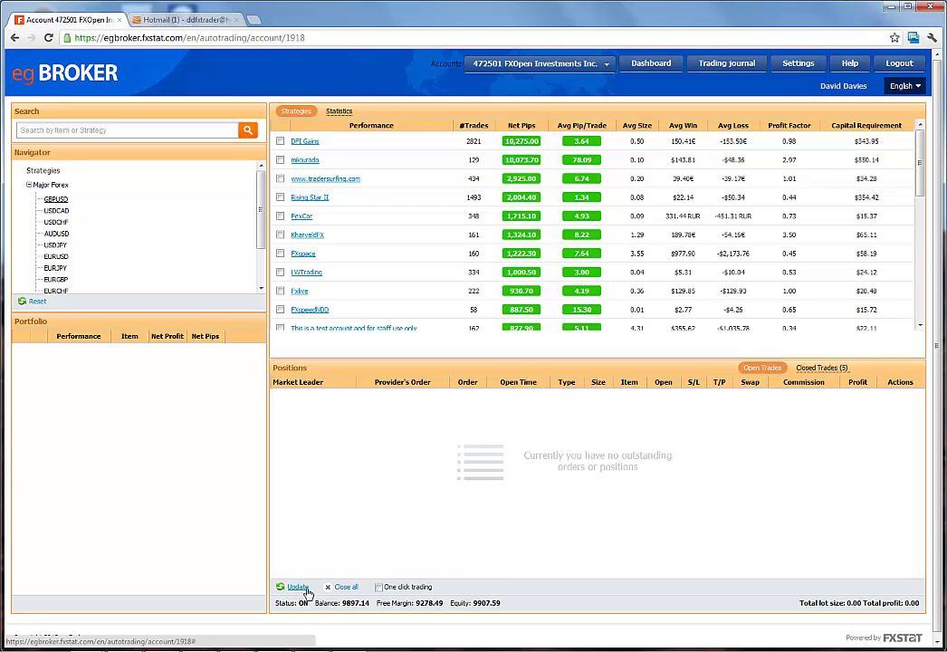
click(348, 589)
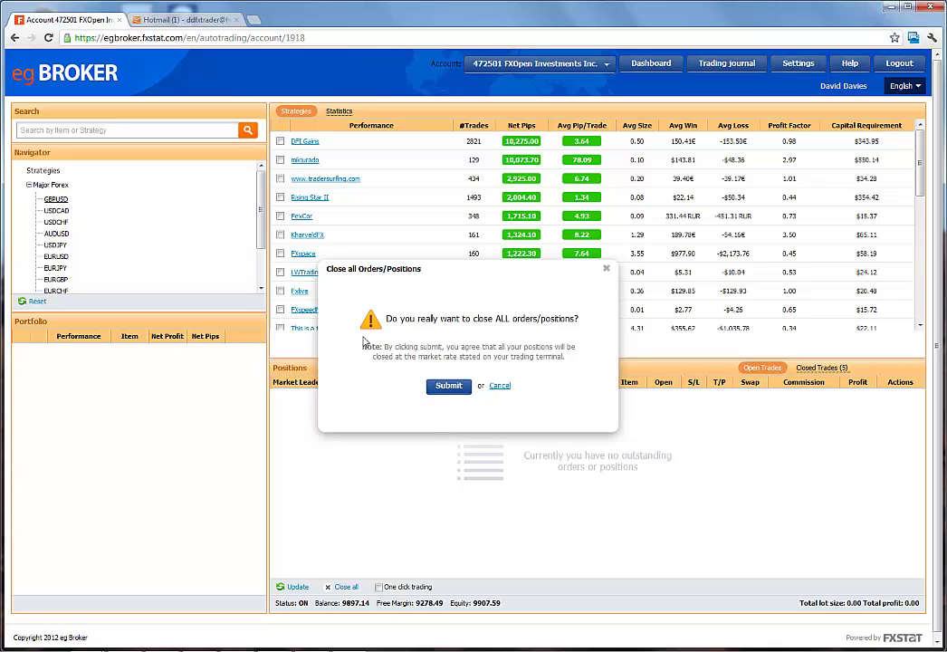
click(499, 386)
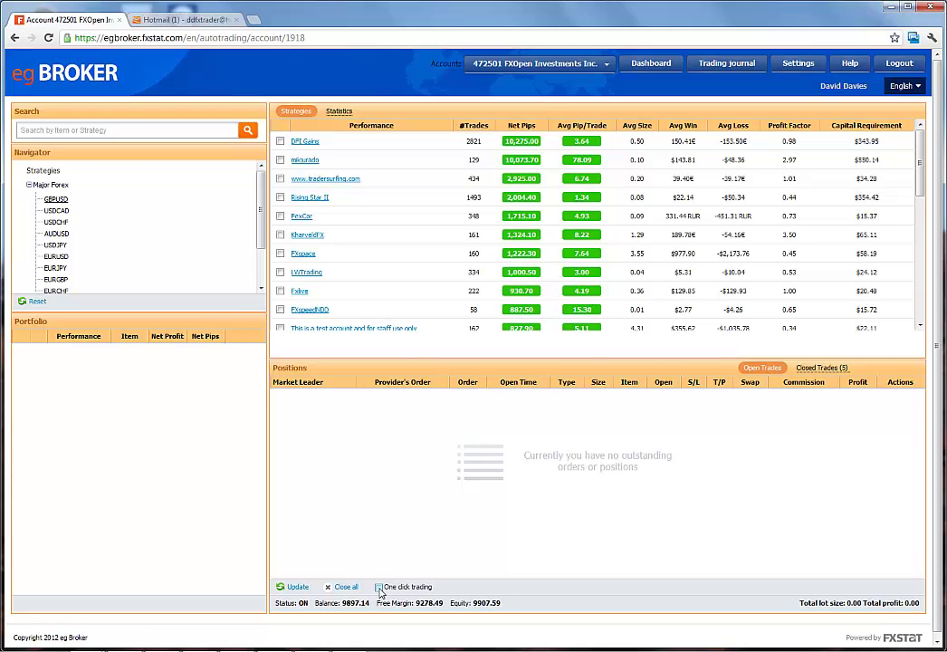
click(379, 588)
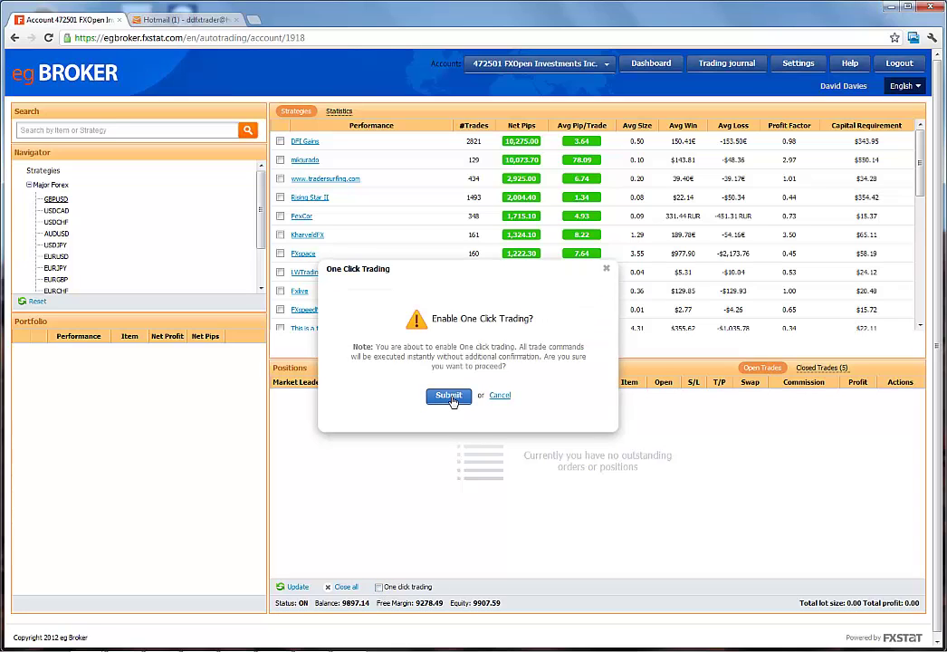
click(497, 396)
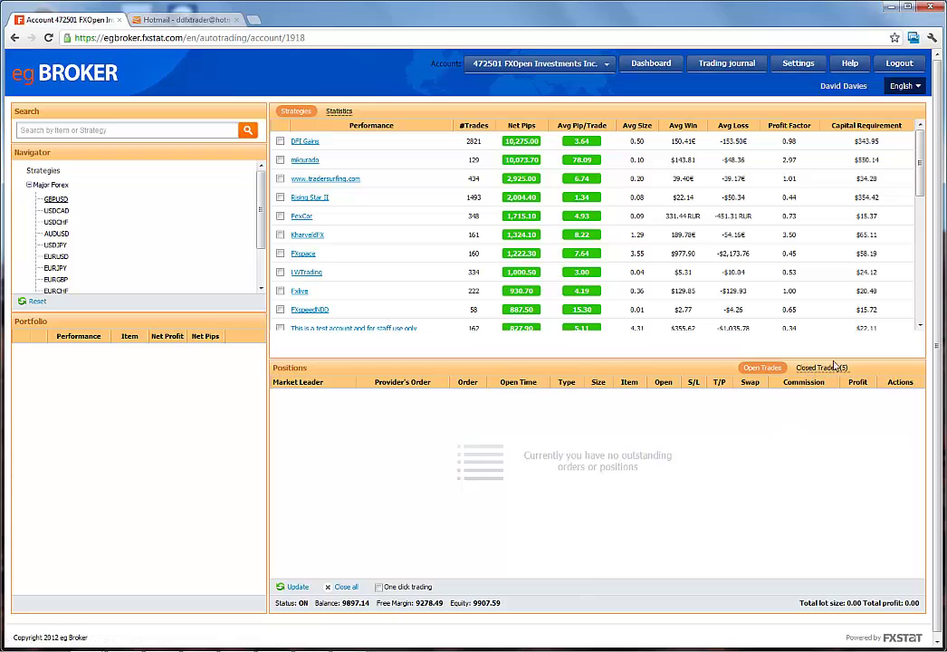
click(818, 371)
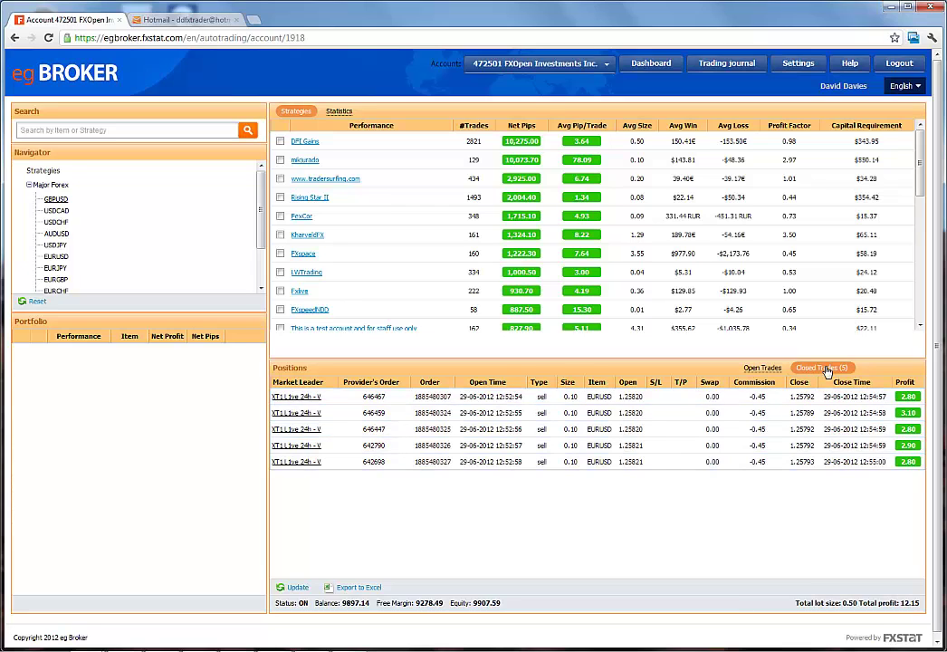
click(361, 588)
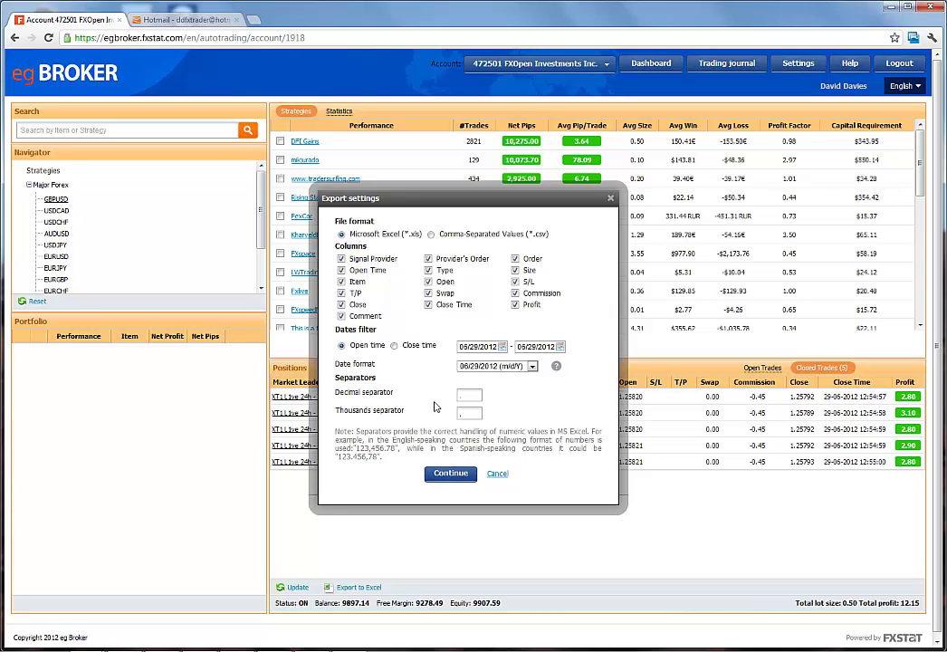
click(494, 473)
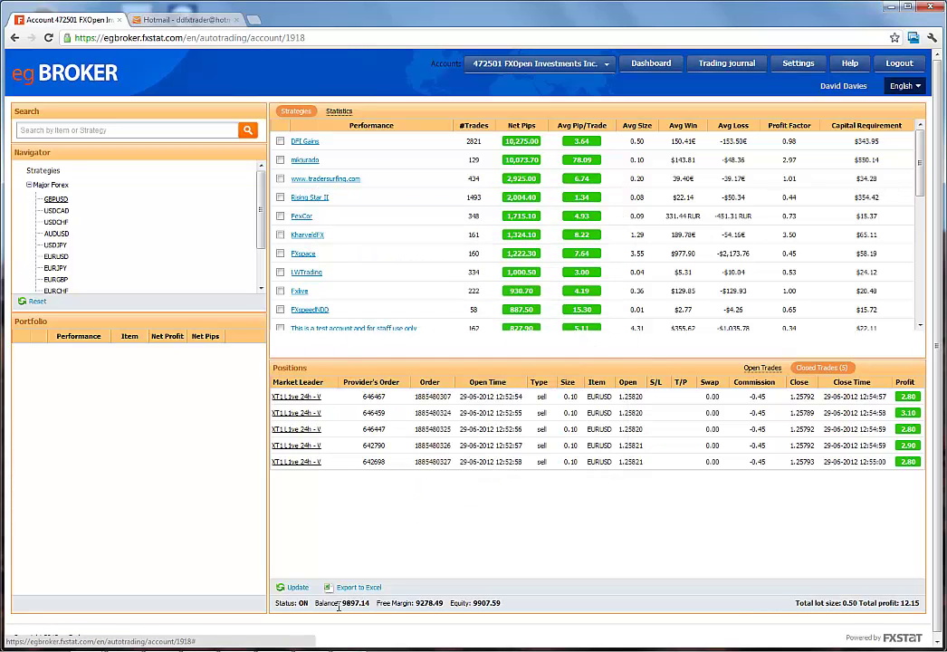